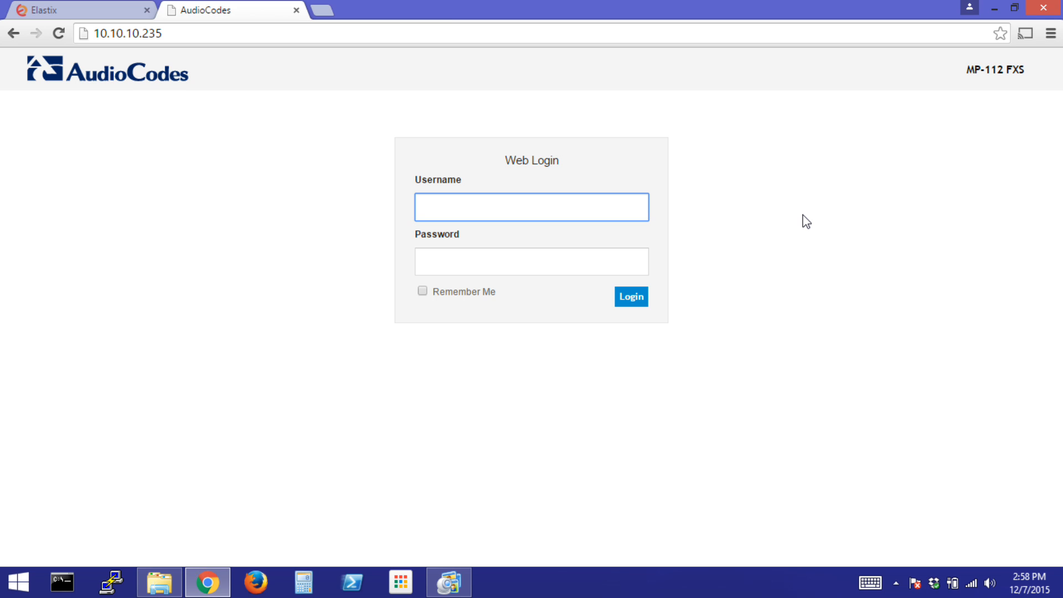
text(Admin)
Log in as Admin and confirm the gateway's IP address 10.10.10.235.
key(Tab)
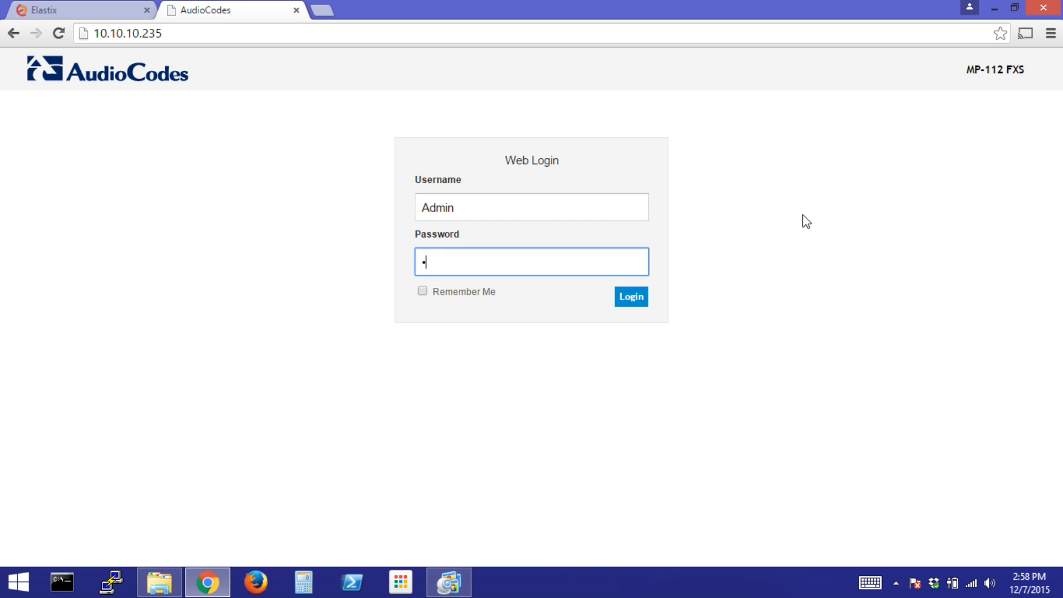
key(Return)
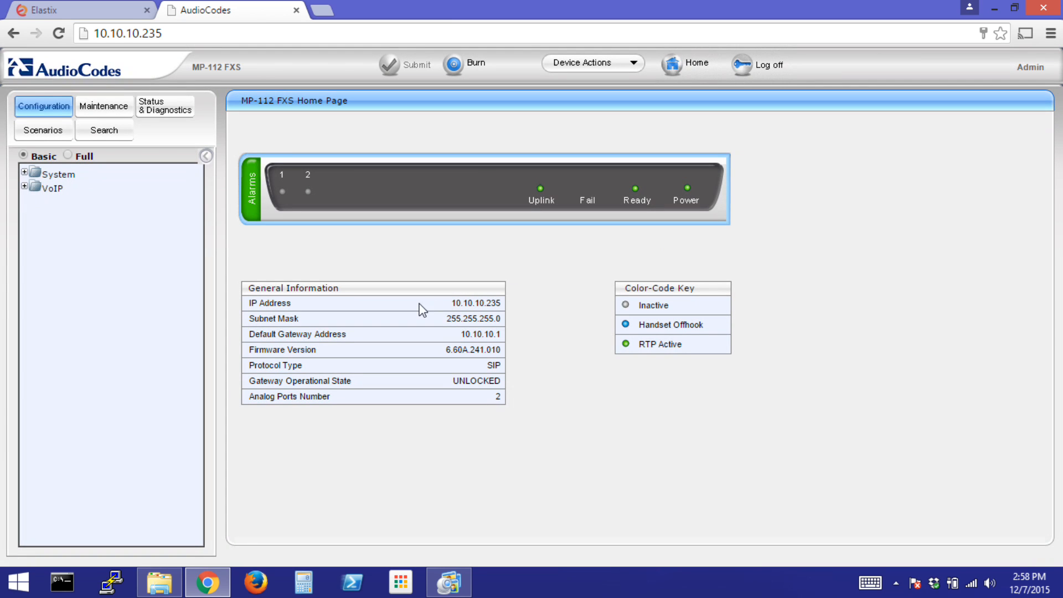
click(454, 300)
double_click(454, 301)
View the IP Interfaces settings: address 10.10.10.235, gateway 10.10.10.1, DNS 10.10.10.1 and 8.8.8.8.
click(25, 189)
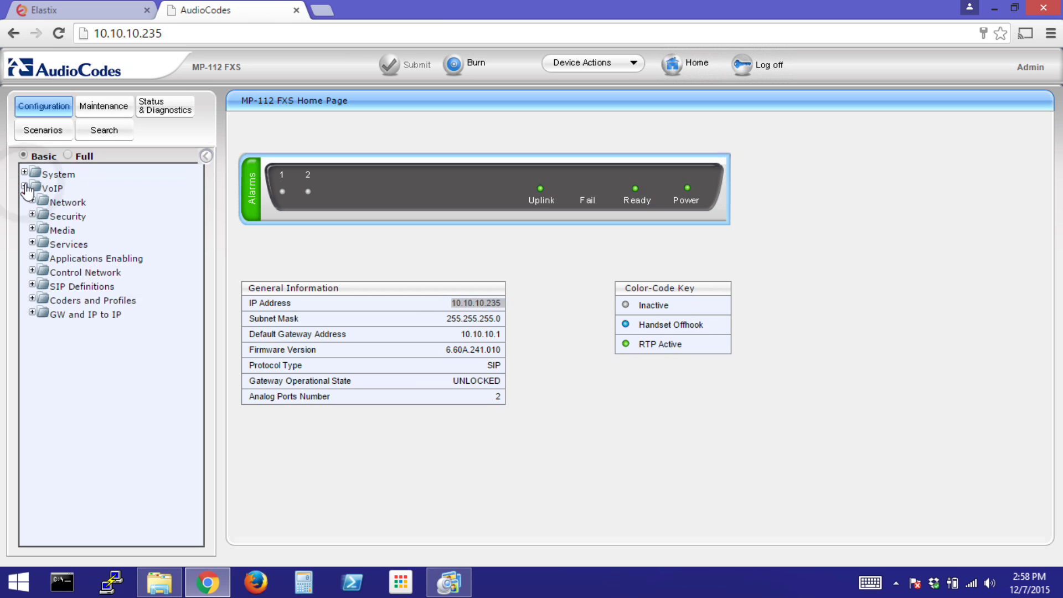
click(62, 204)
click(115, 217)
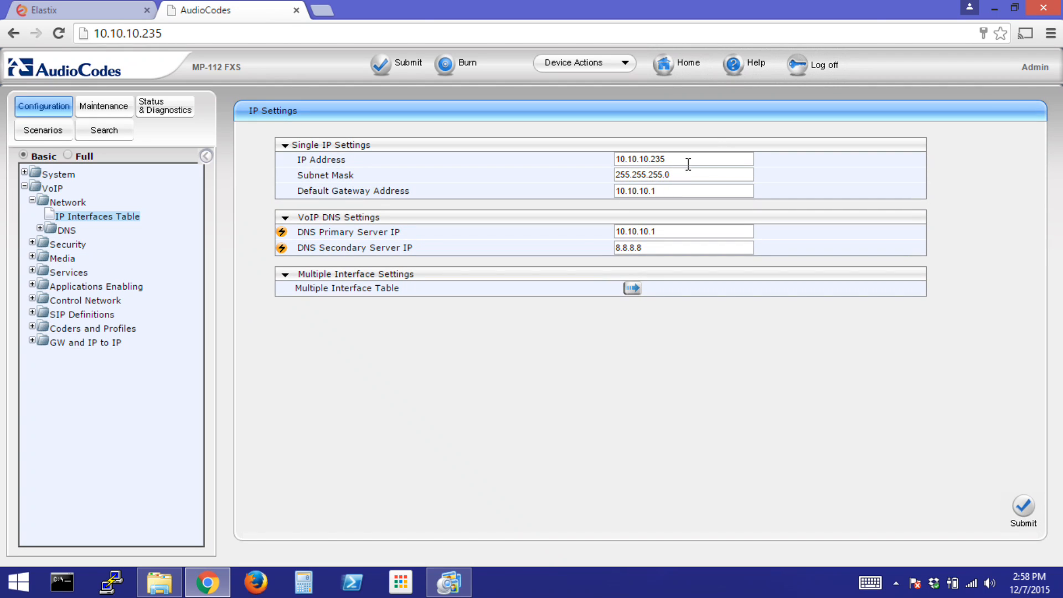
double_click(687, 159)
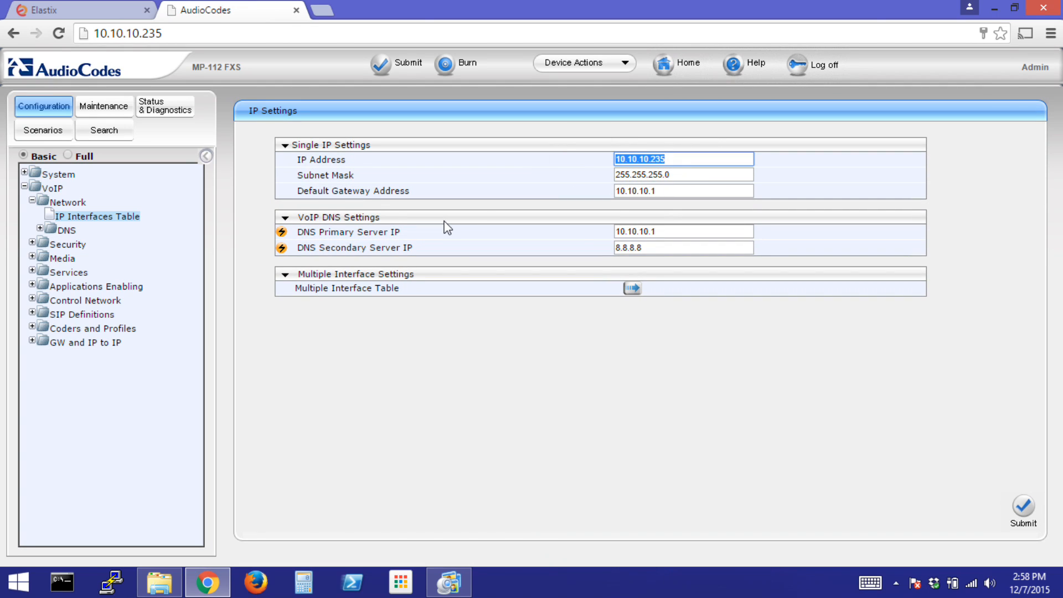
click(468, 359)
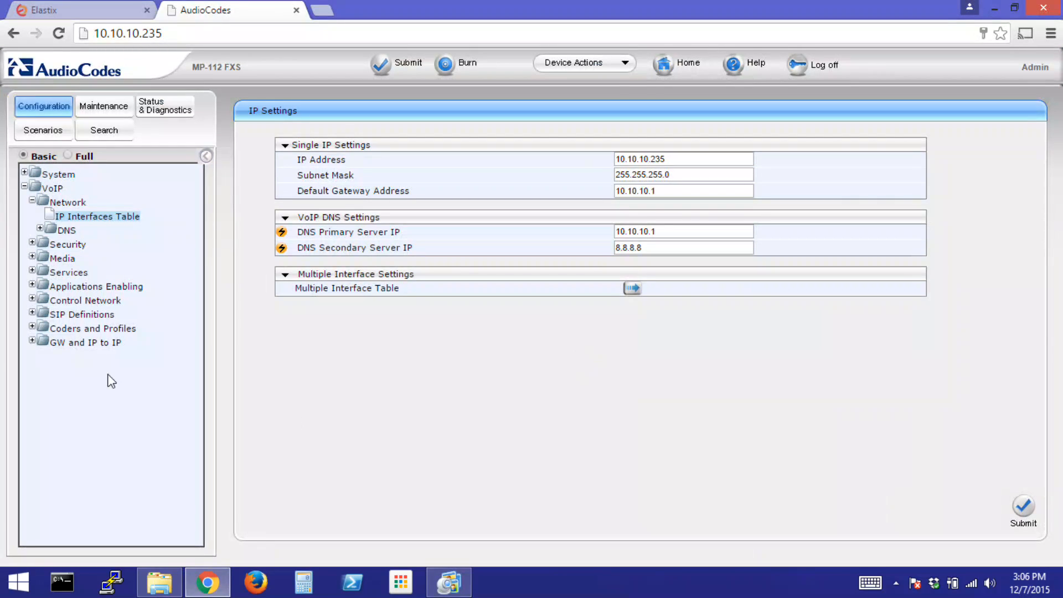
Submit the Coders Table with G.711A-law at 20 ms, rate 64, payload 8, silence suppression disabled.
click(33, 327)
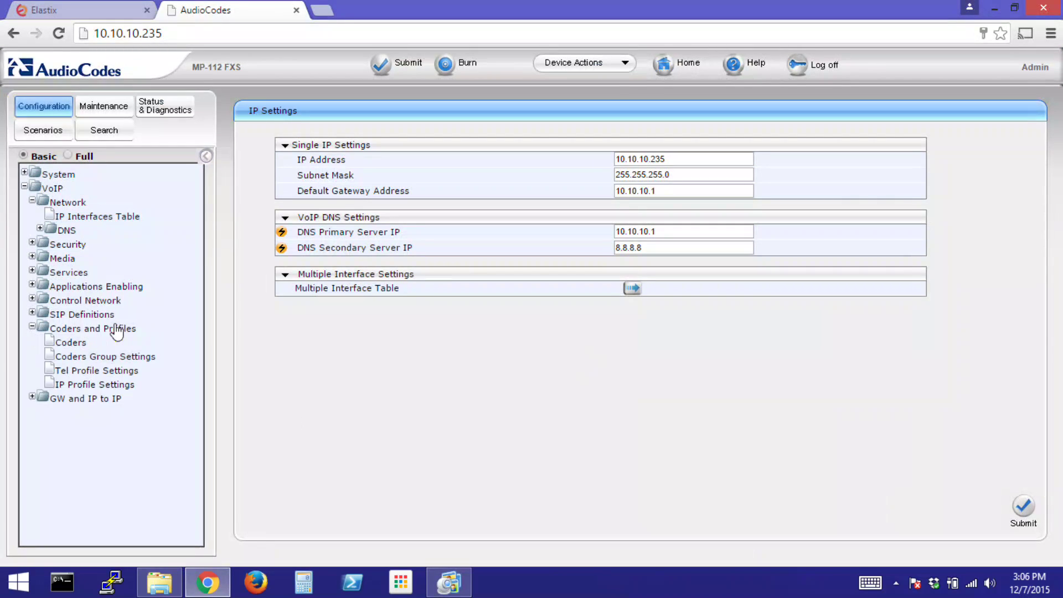
click(70, 342)
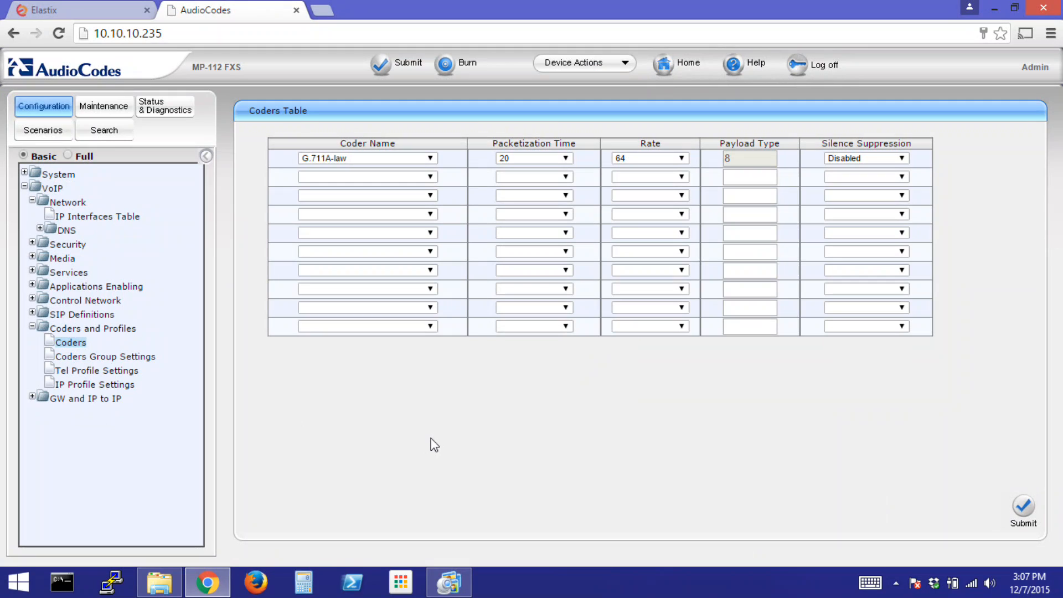
click(1023, 508)
Set proxy address 1 of the default proxy set to 10.10.10.73 over UDP and submit.
click(64, 316)
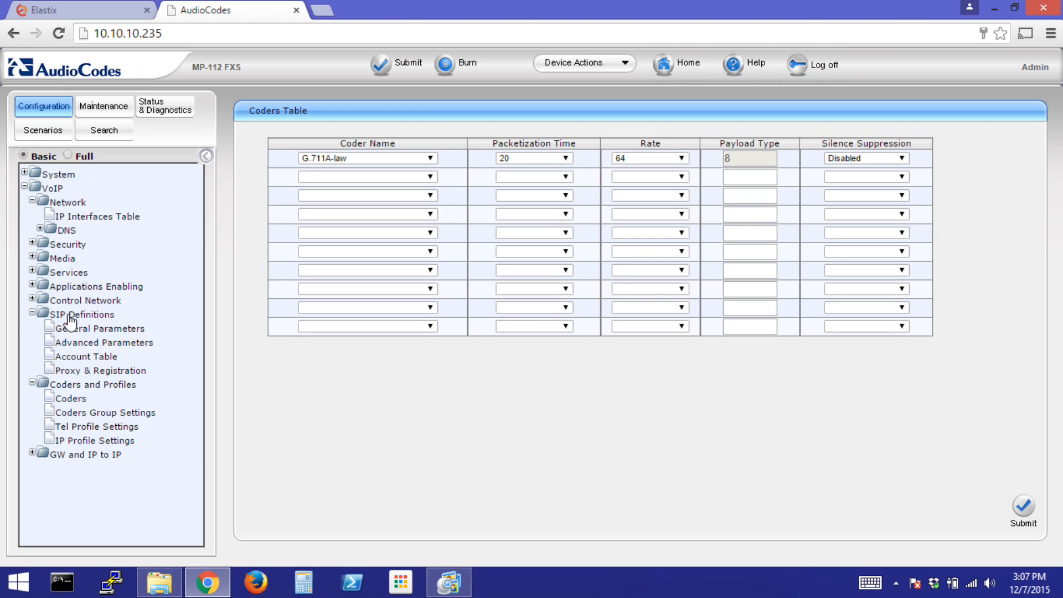
click(92, 370)
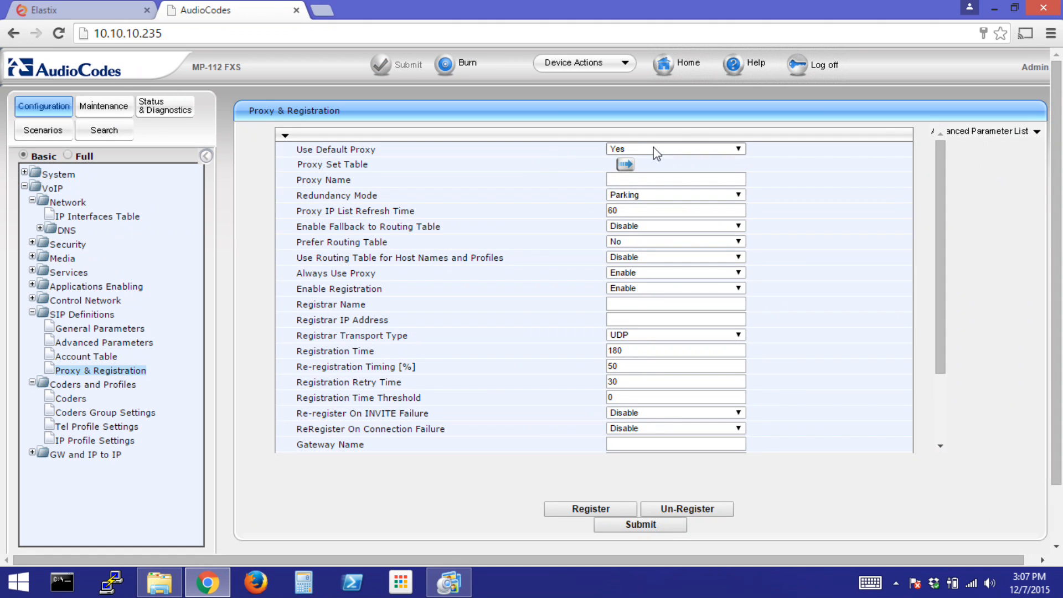
click(625, 166)
click(542, 186)
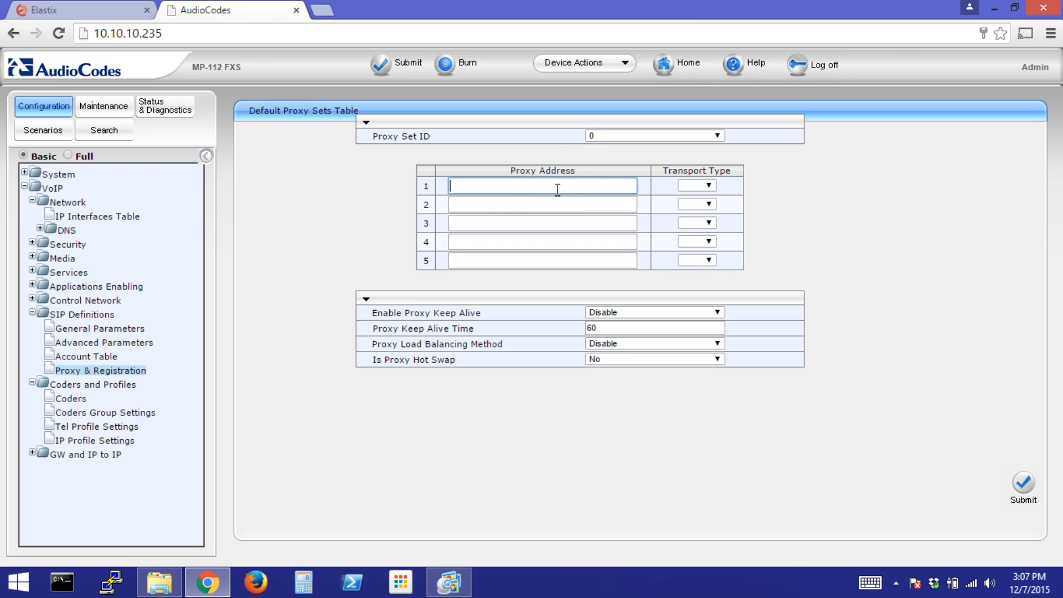
text(10)
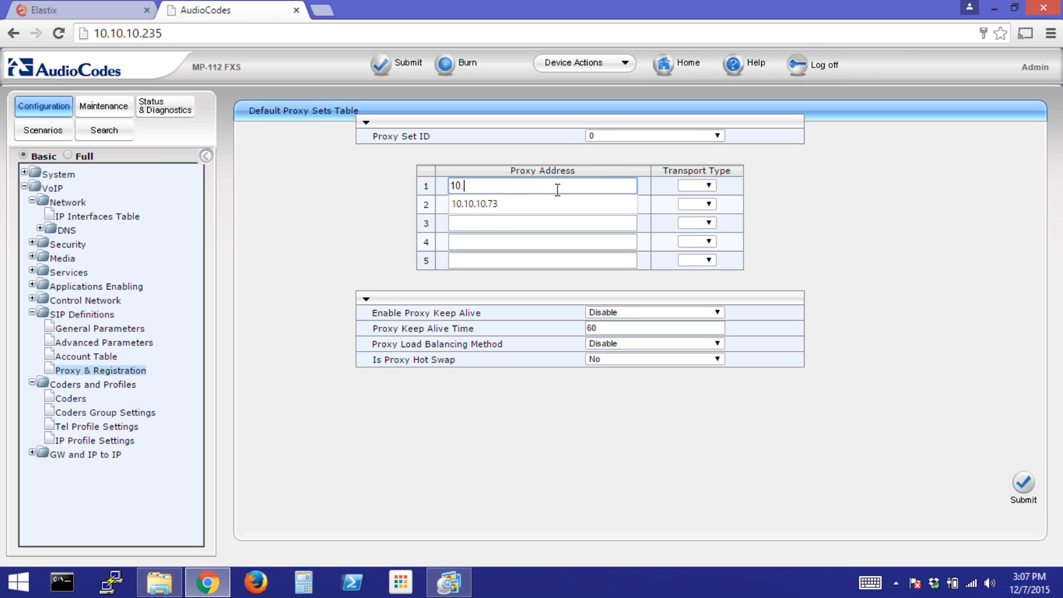
text(.10.10.)
click(542, 203)
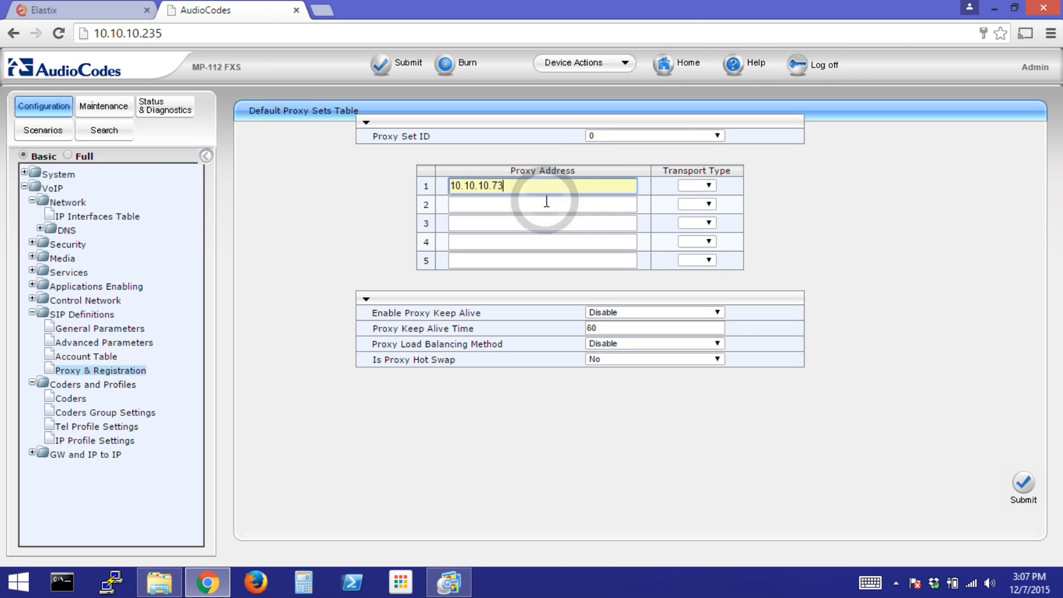
click(696, 185)
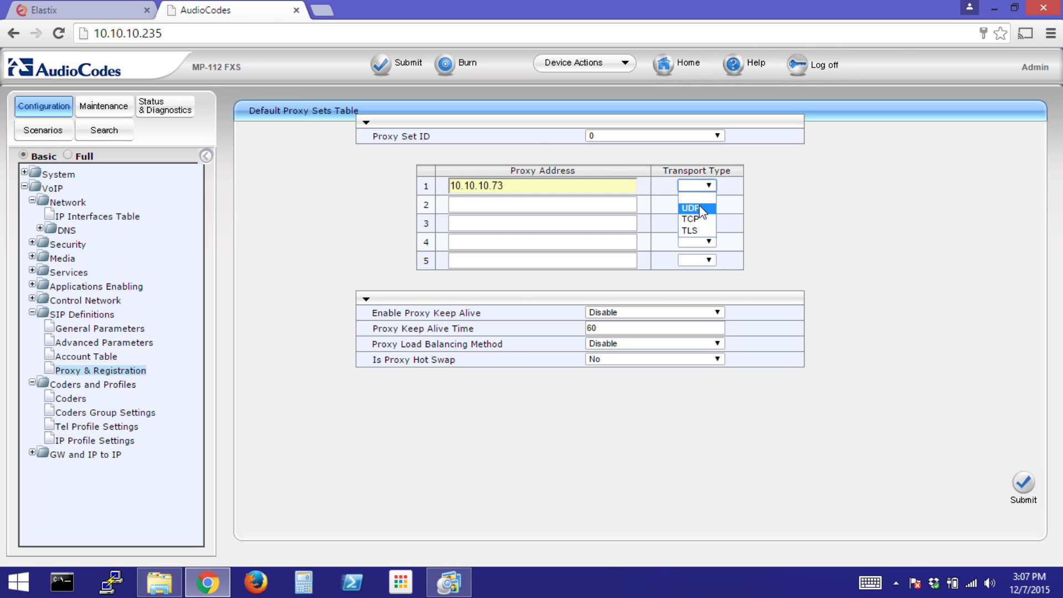
click(692, 201)
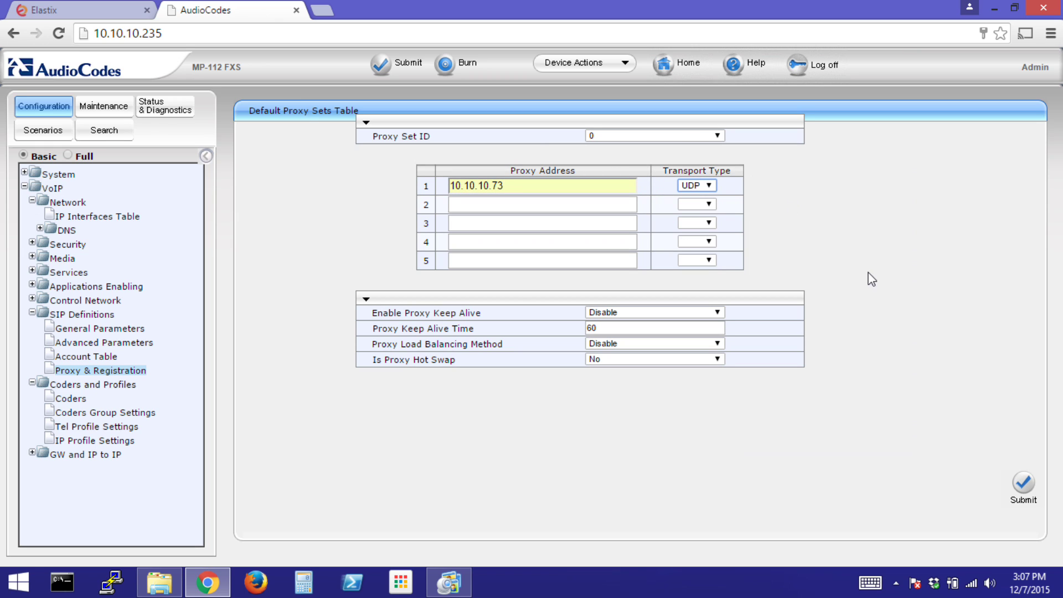
click(1023, 484)
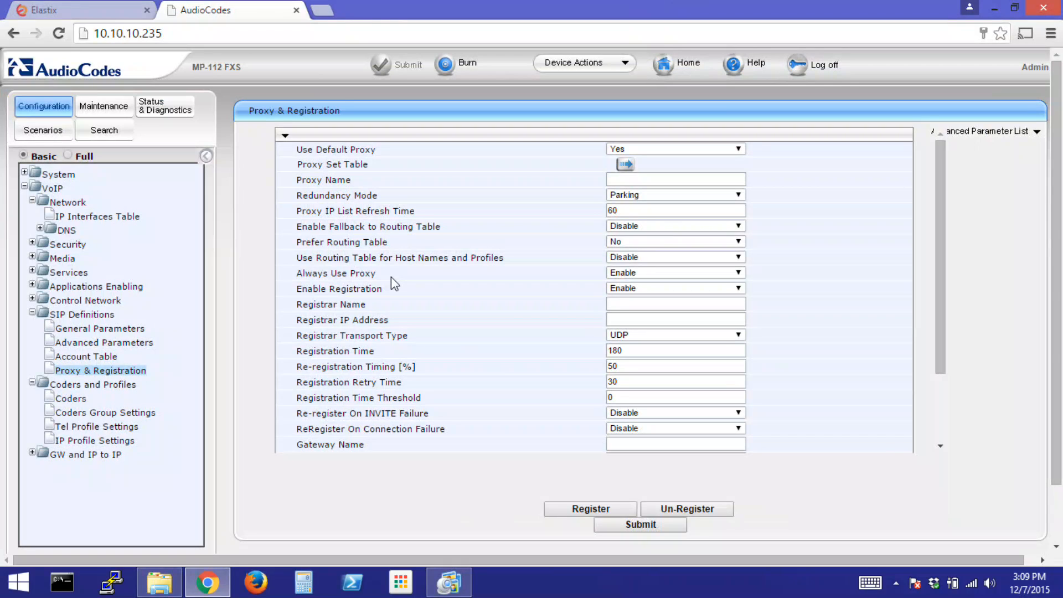
Enter registrar name Renegade and registrar IP 10.10.10.73 on Proxy & Registration and submit.
click(624, 304)
text(Renegade)
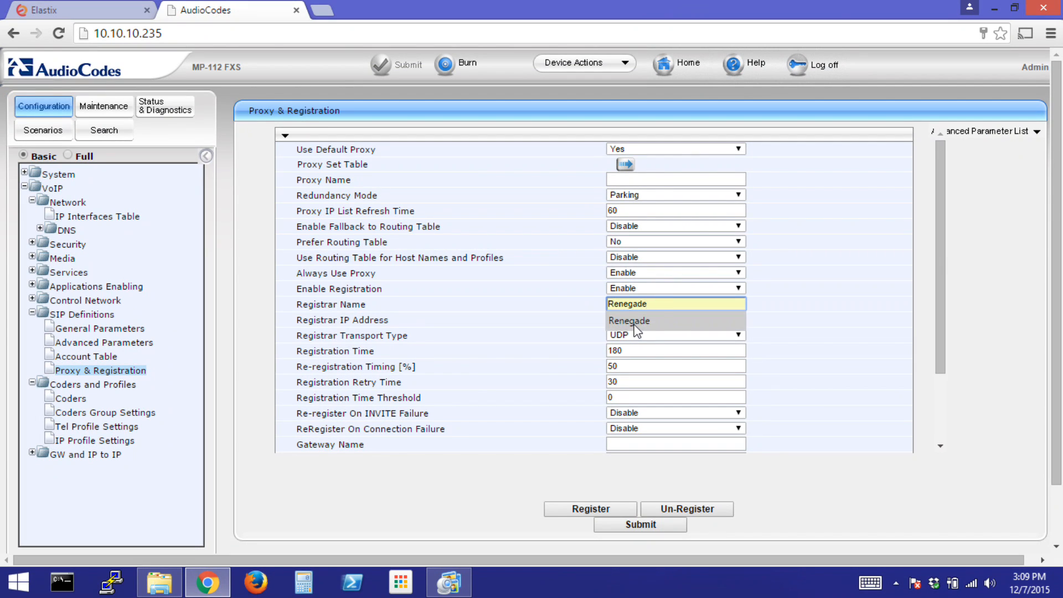
click(634, 321)
click(639, 320)
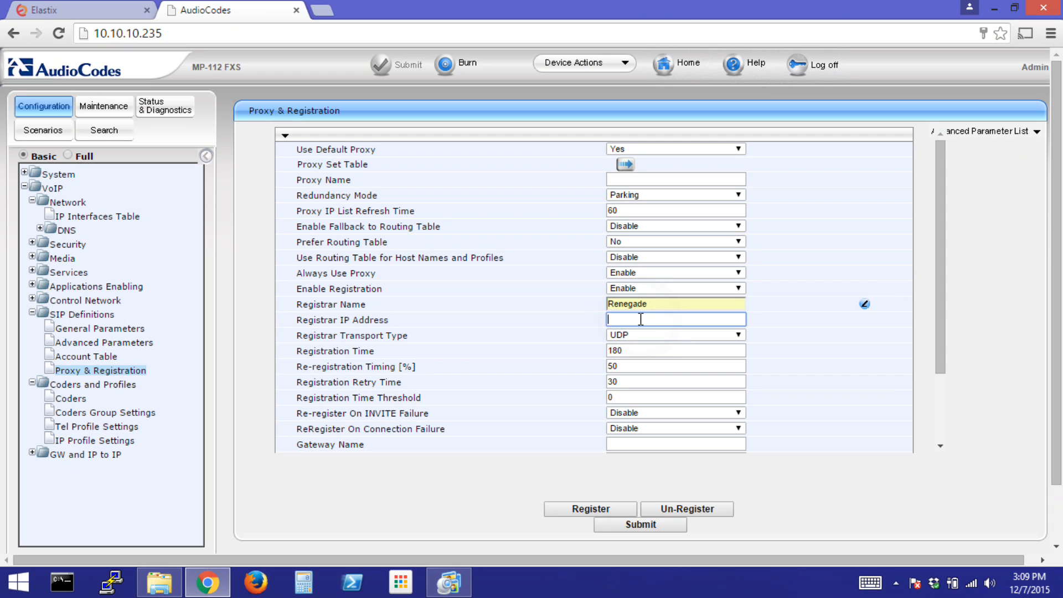
text(10.101)
double_click(674, 320)
text(10.10.10.73)
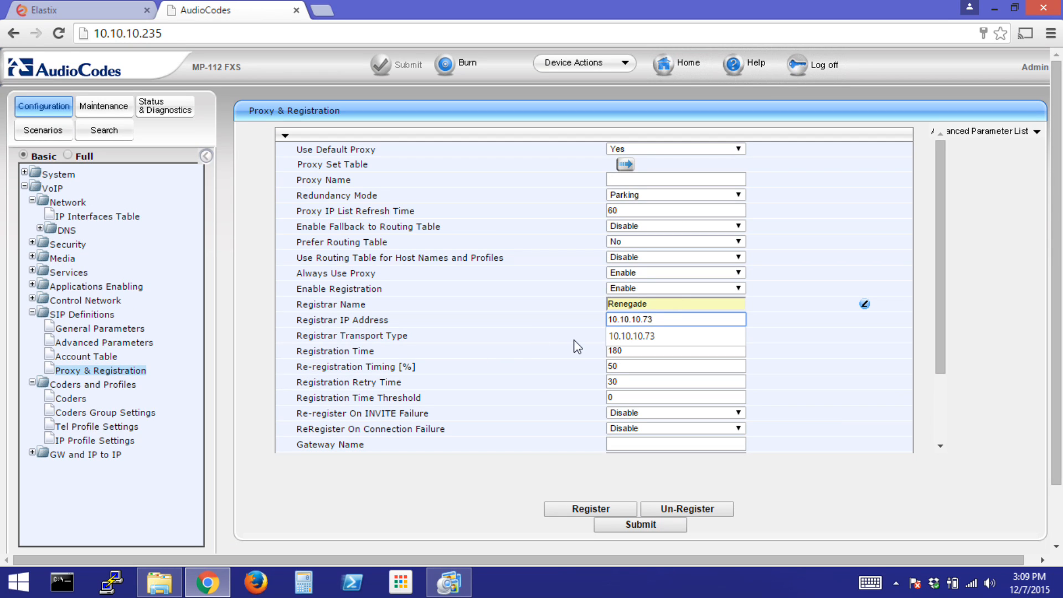
click(435, 498)
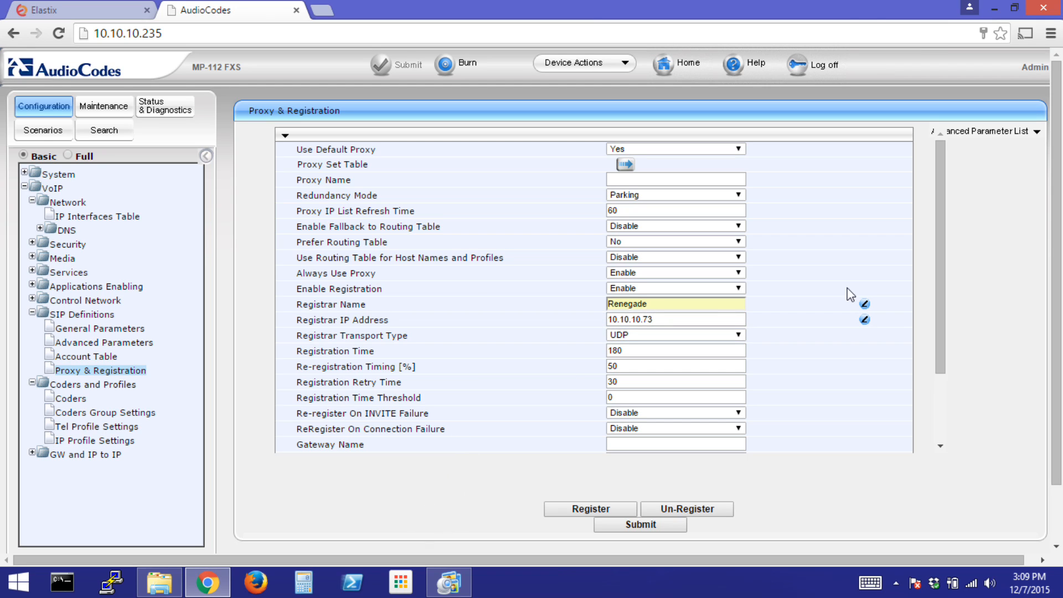
drag(942, 276, 960, 345)
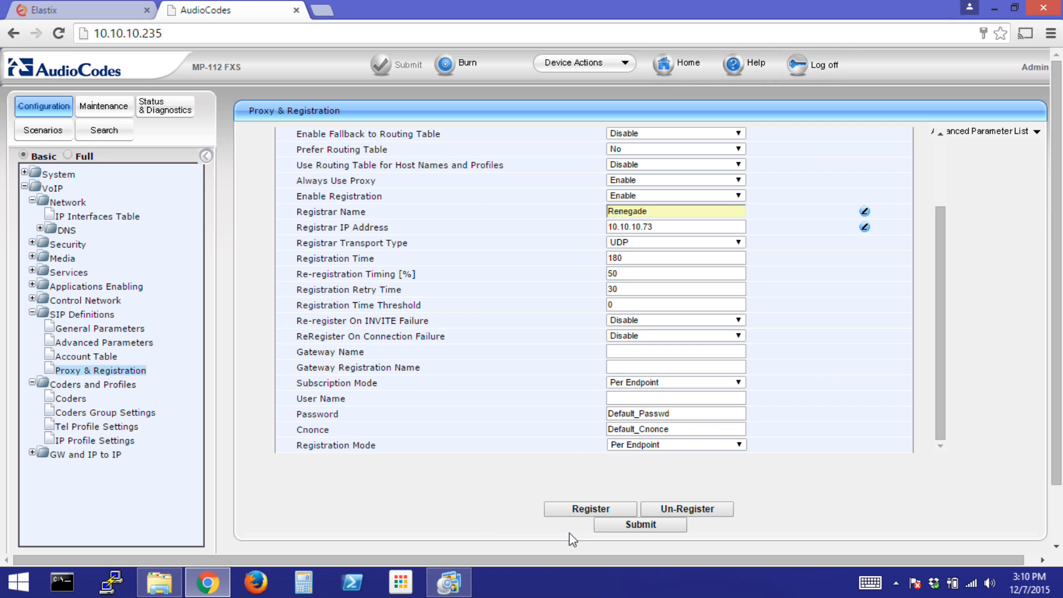
click(618, 527)
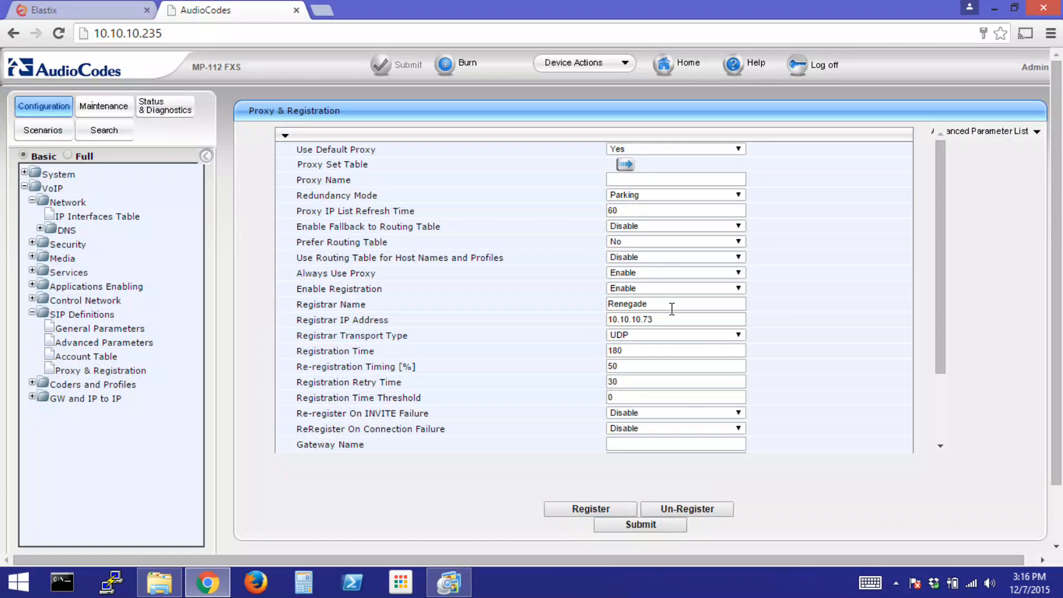
Map channel 1 to phone number 2003 in row 1 of the Endpoint Phone Number table and submit.
click(87, 398)
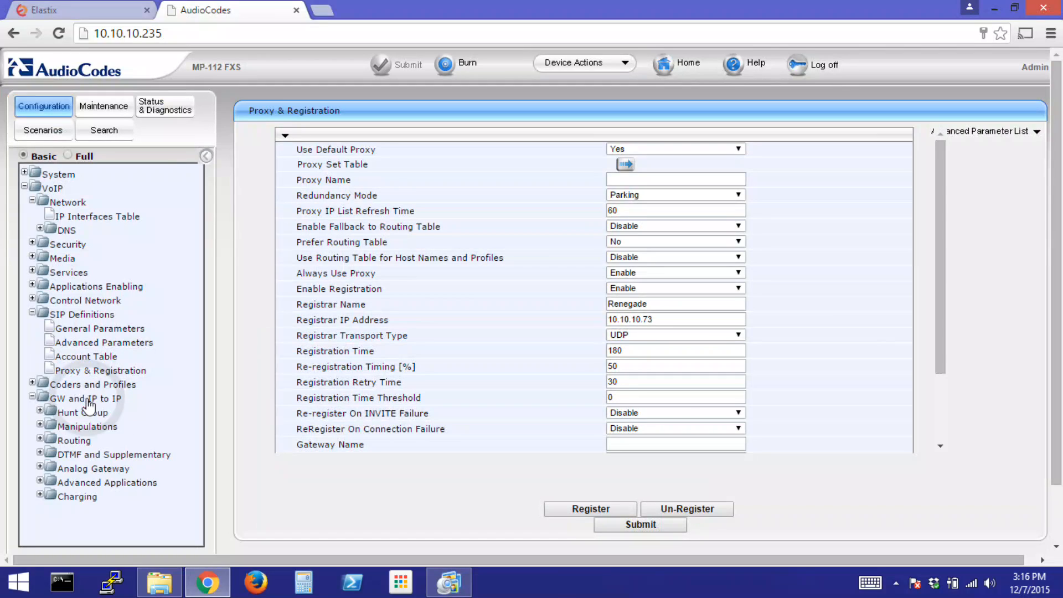
click(79, 413)
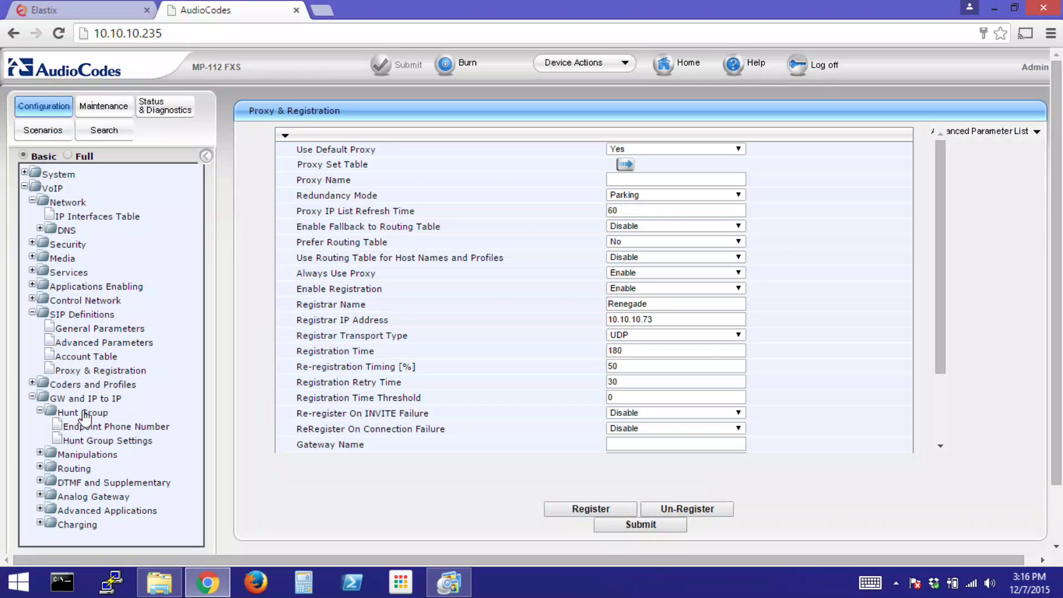
click(137, 428)
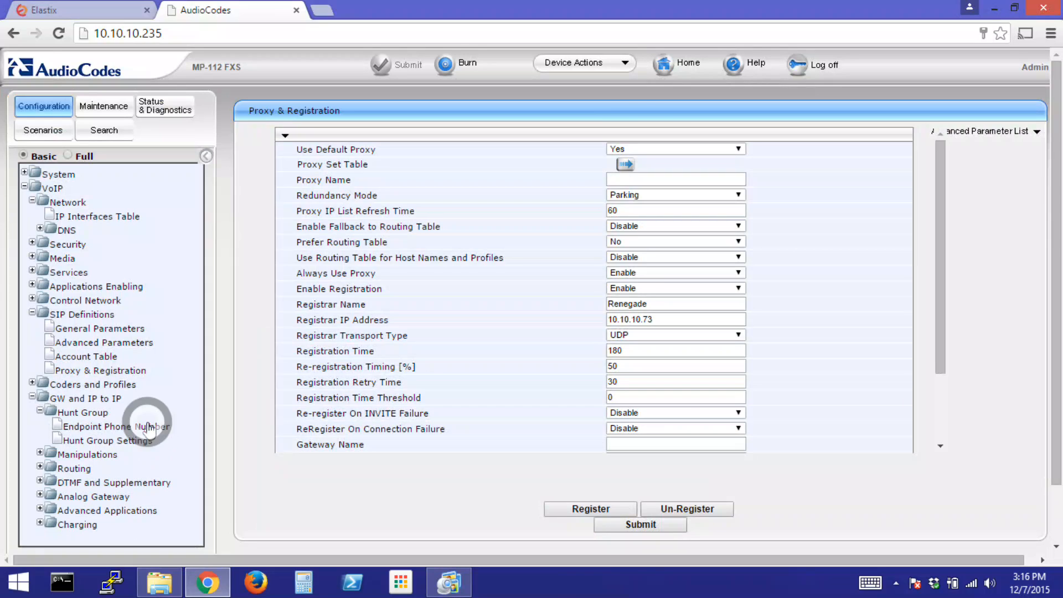
click(347, 158)
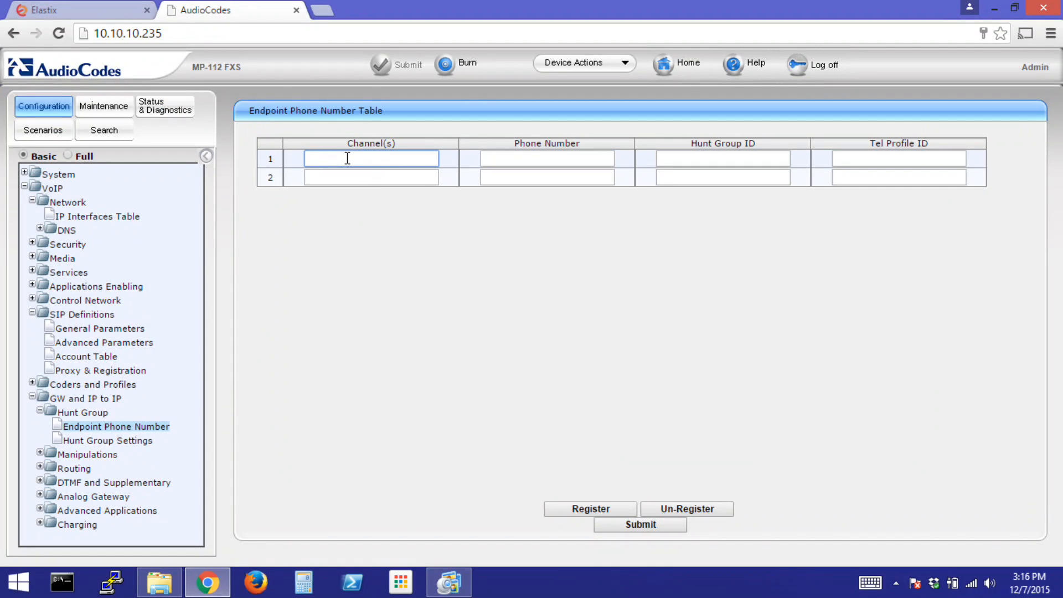
text(1)
click(506, 159)
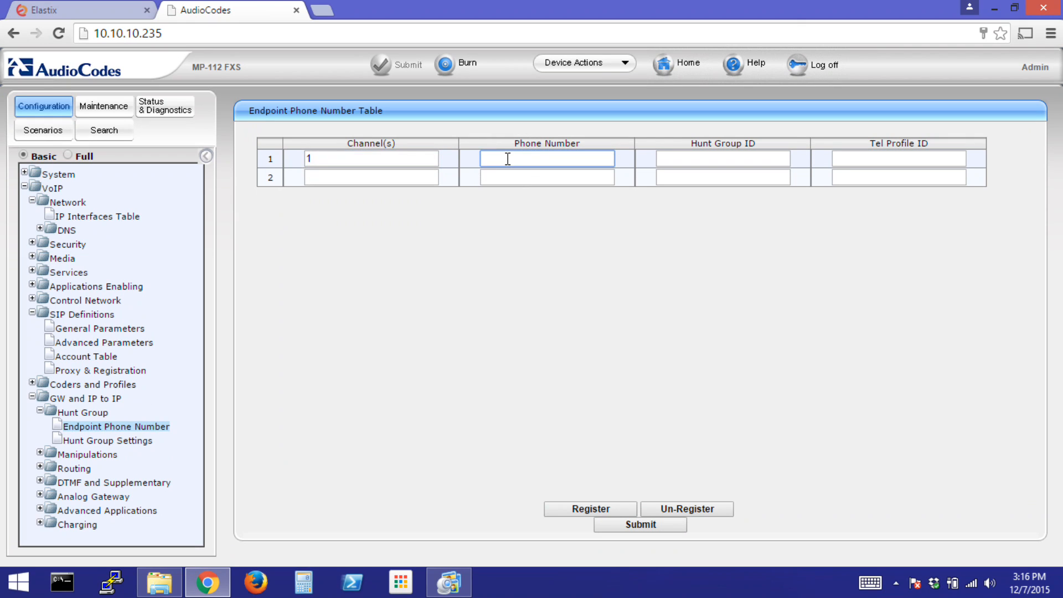
text(2003)
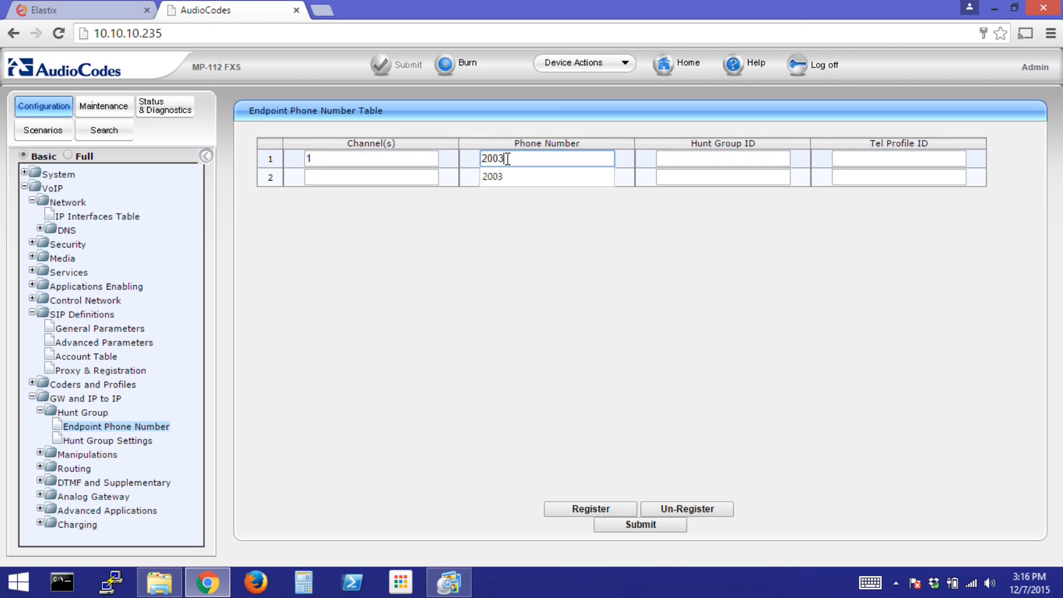
click(548, 257)
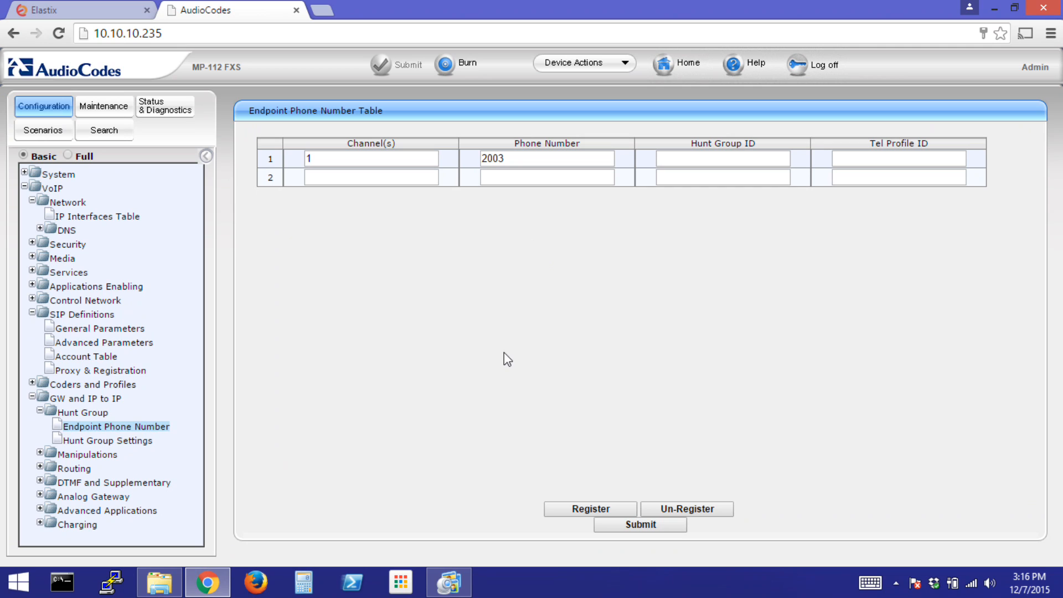
click(648, 532)
click(93, 497)
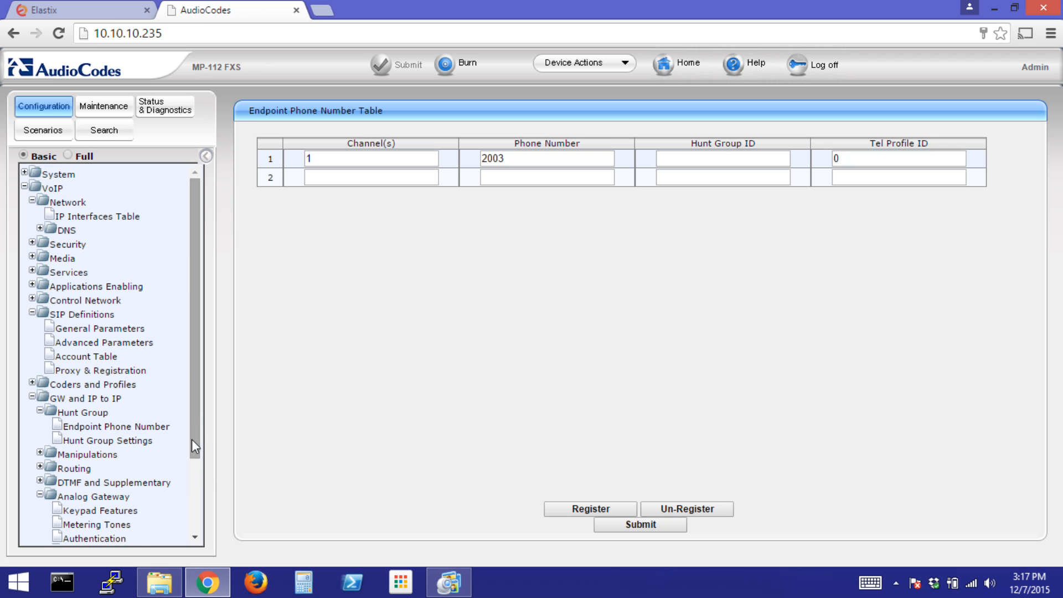
drag(192, 439, 192, 475)
Set Port 1 FXS authentication user name 2003 with the pasted password and submit.
click(94, 488)
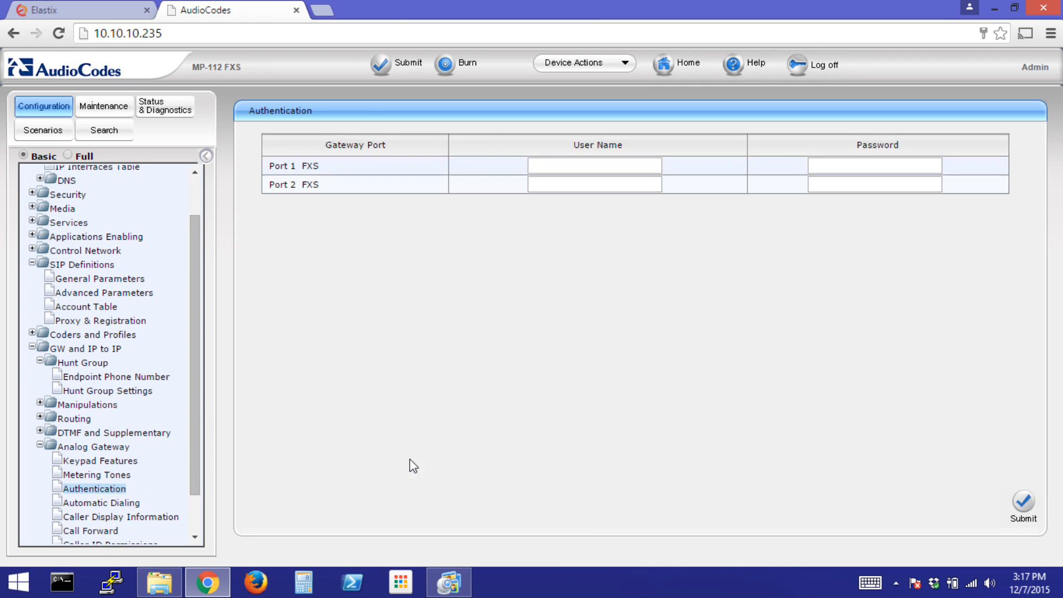
click(563, 165)
text(2003)
click(822, 164)
key(ctrl+v)
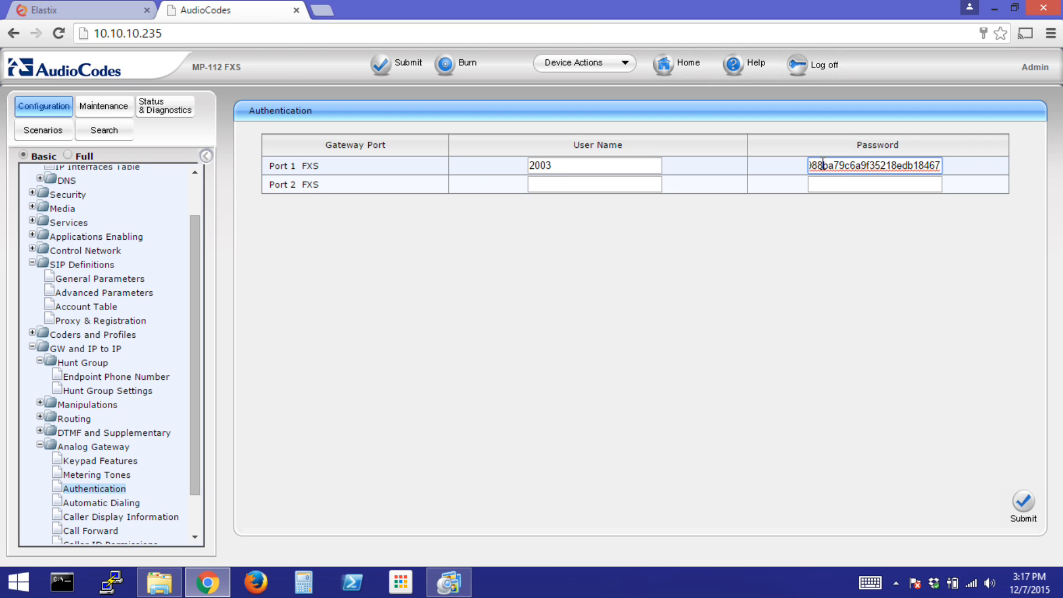
click(1022, 503)
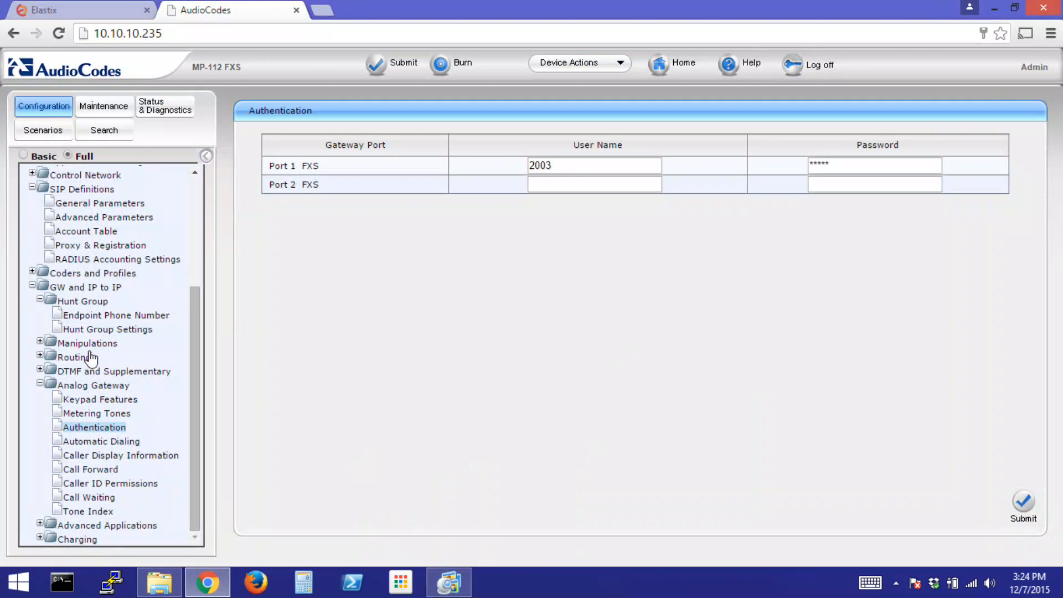
Route all Tel-to-IP calls in row 1 to 10.10.10.73 port 5060 over UDP and submit.
click(75, 357)
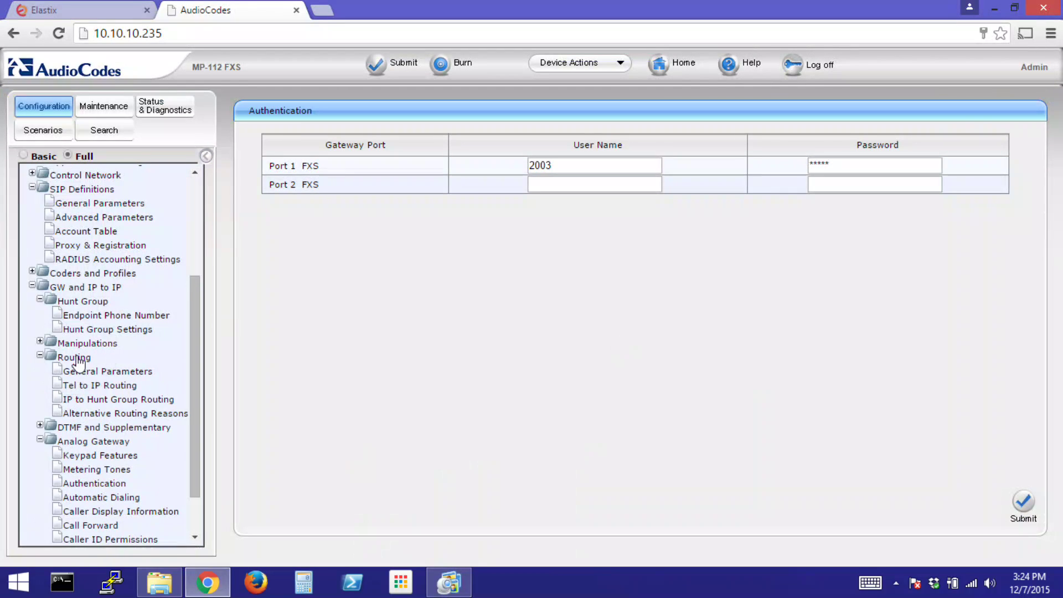
click(101, 388)
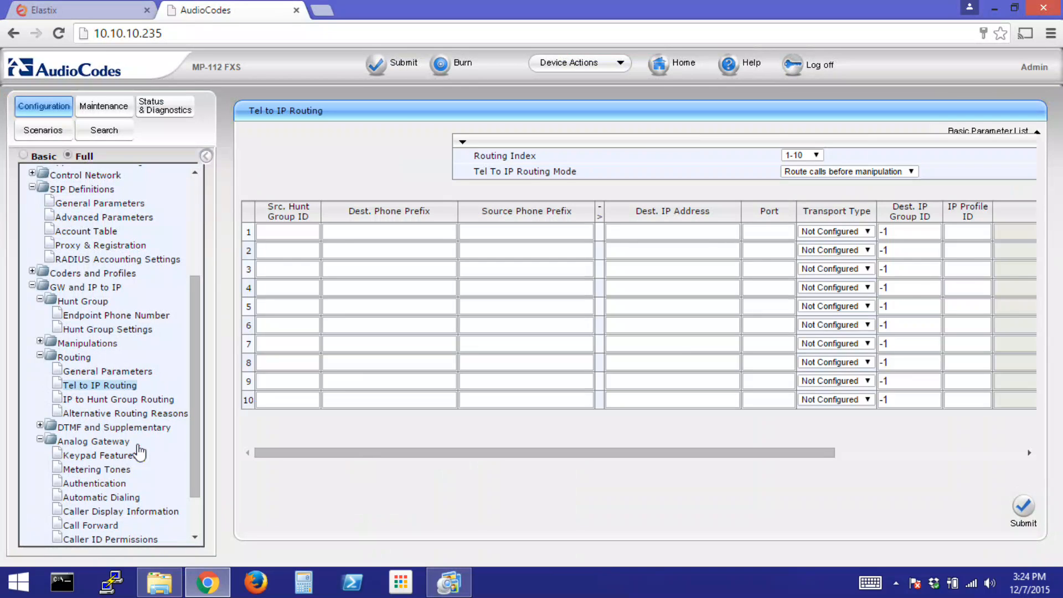
click(625, 235)
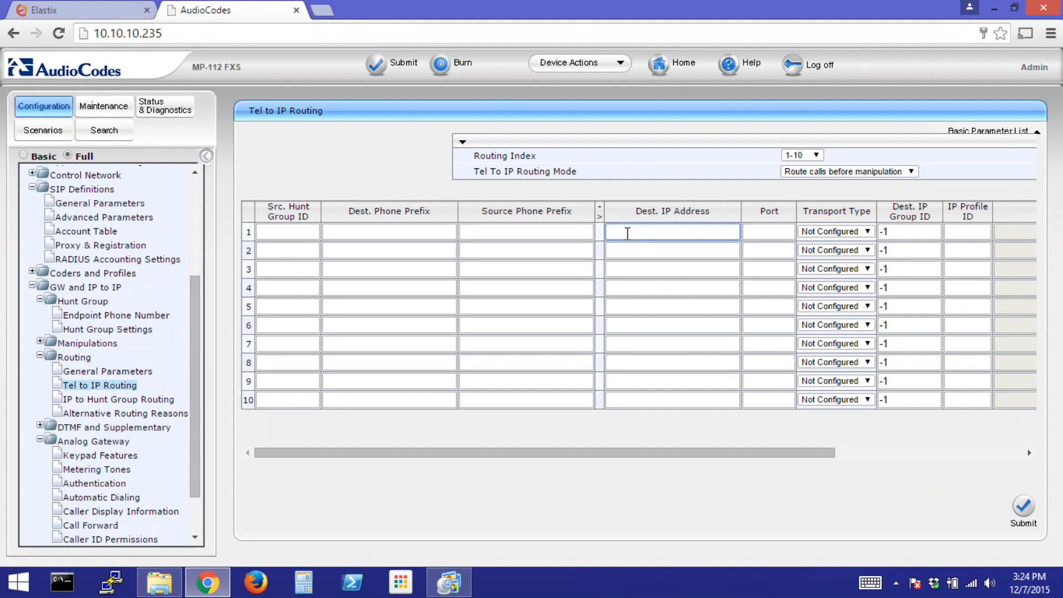
text(10.)
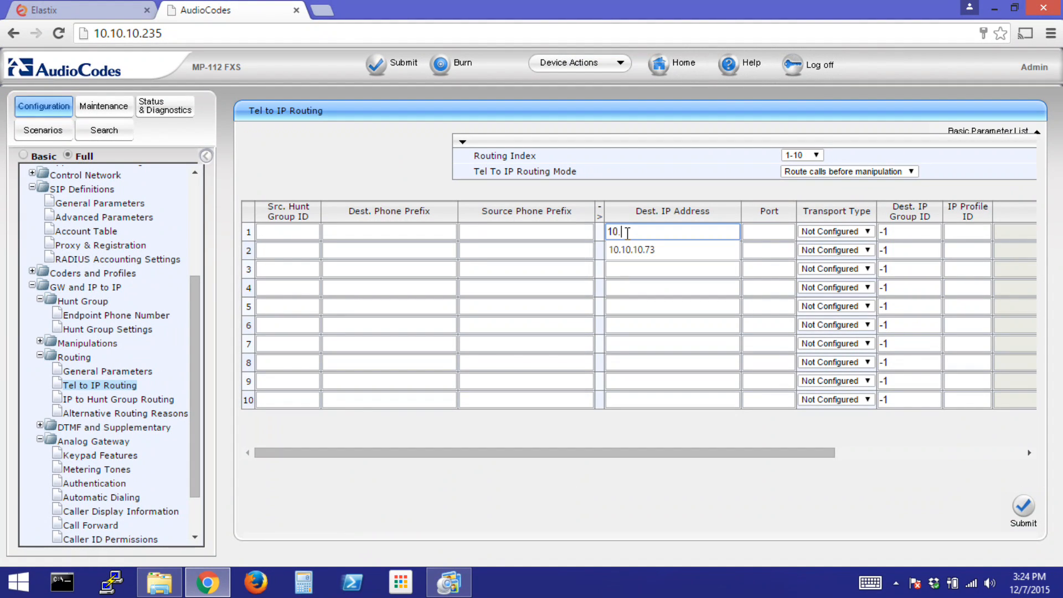
text(10.10.73)
click(765, 236)
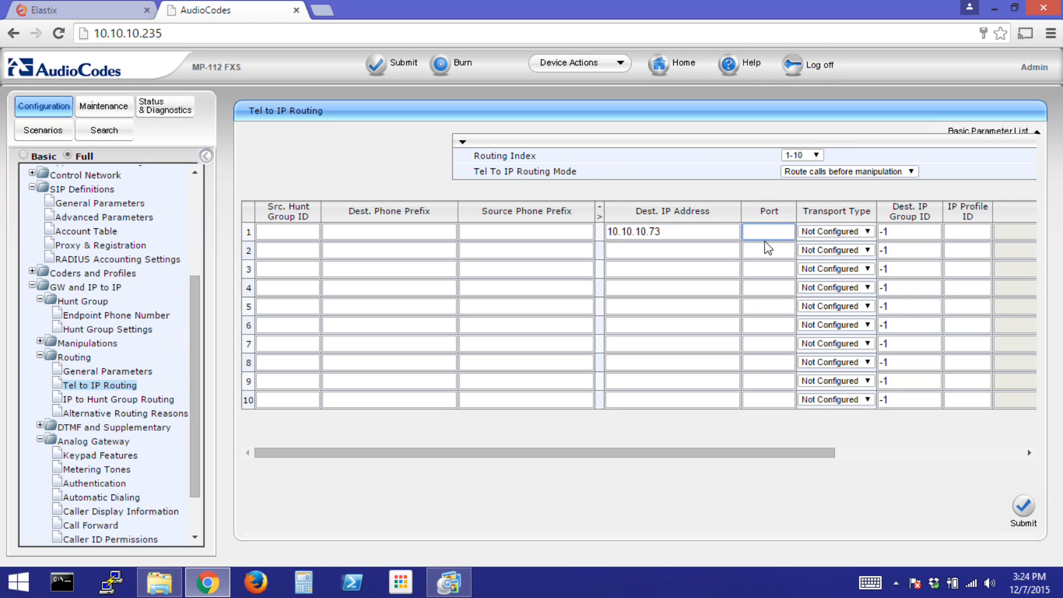
text(5060)
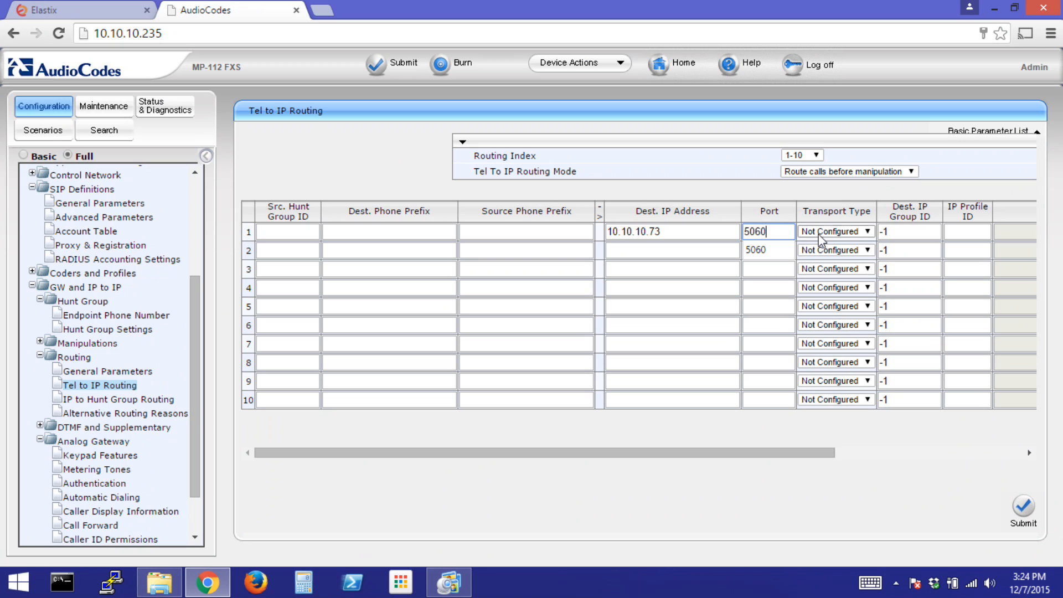
click(836, 231)
click(822, 249)
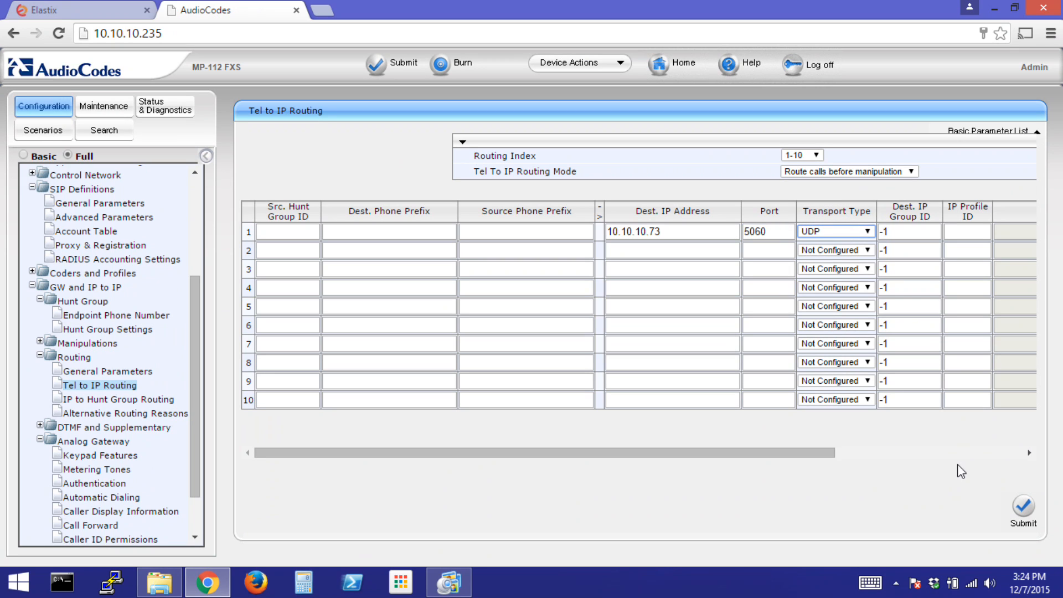
click(1023, 509)
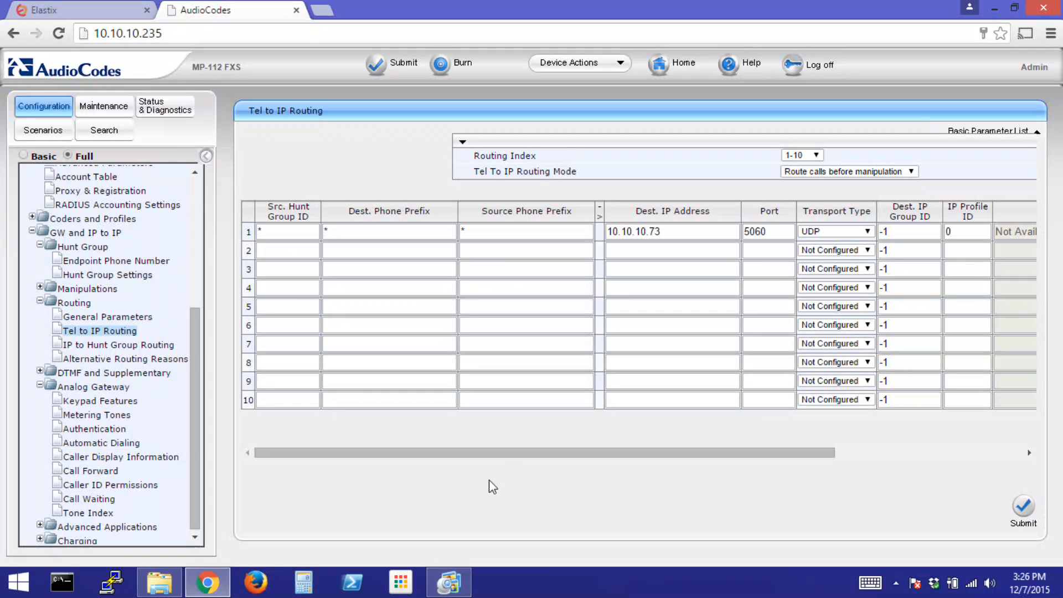
Register the endpoint phone number 2003 with the PBX from the Endpoint Phone Number table.
click(155, 262)
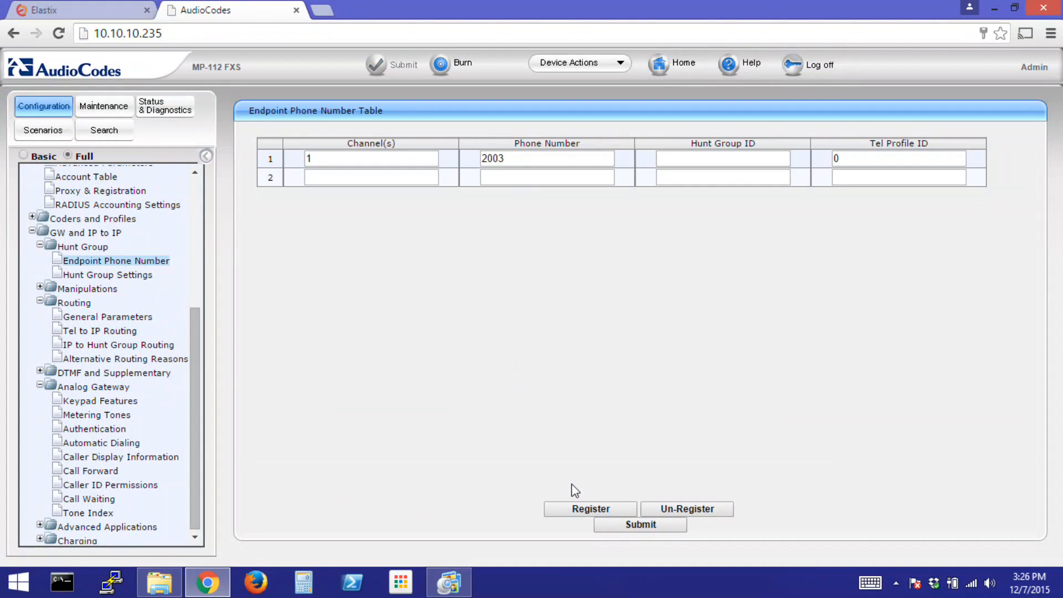
click(574, 512)
click(163, 110)
Check Registration Status and confirm Port 1 FXS reports REGISTERED.
click(83, 273)
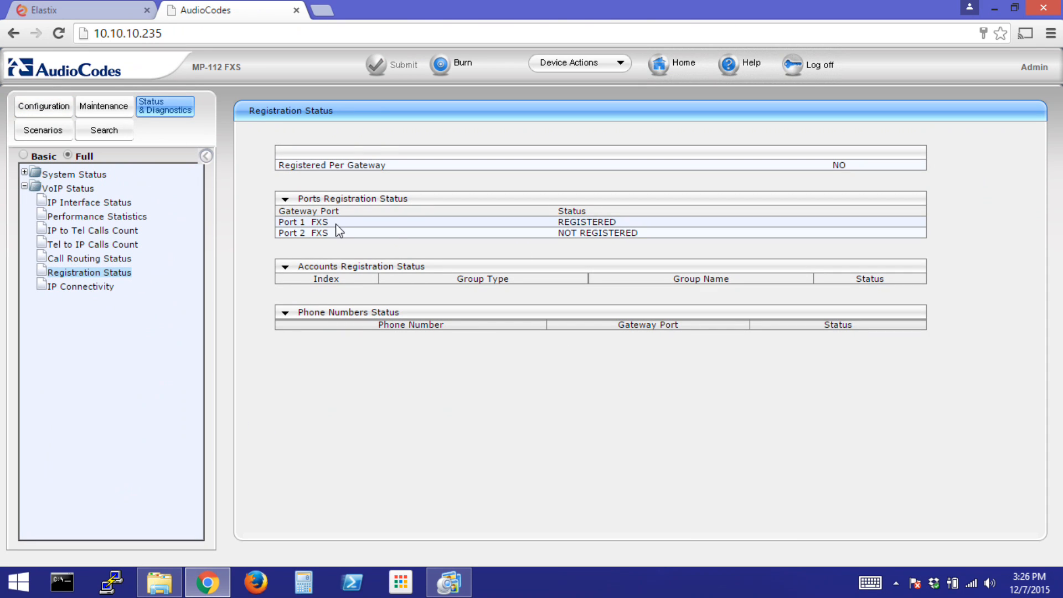
click(572, 224)
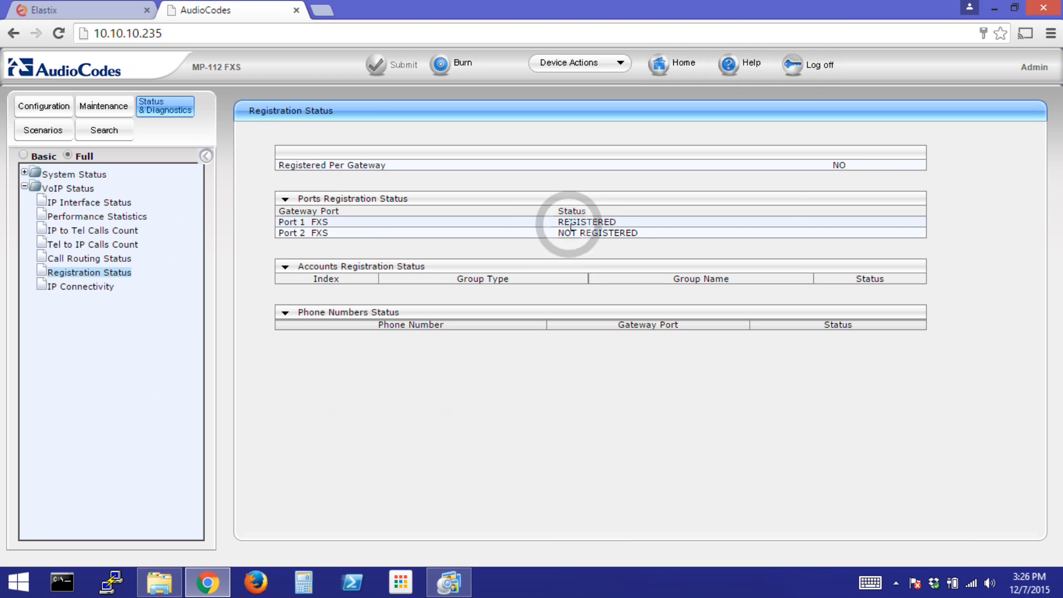
double_click(571, 224)
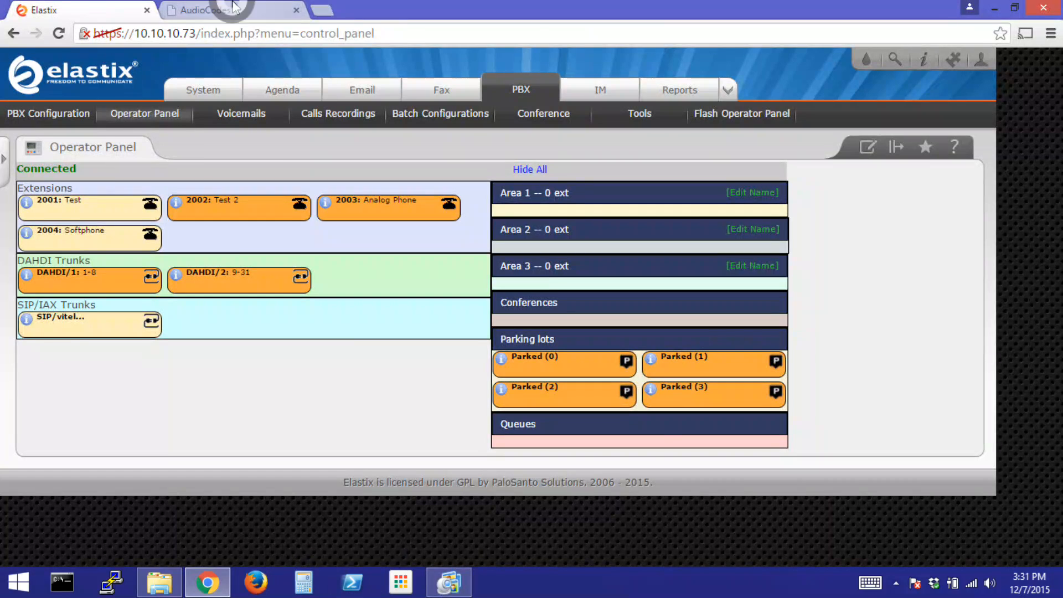
Burn the gateway configuration to flash memory and acknowledge the success message.
click(274, 10)
click(441, 71)
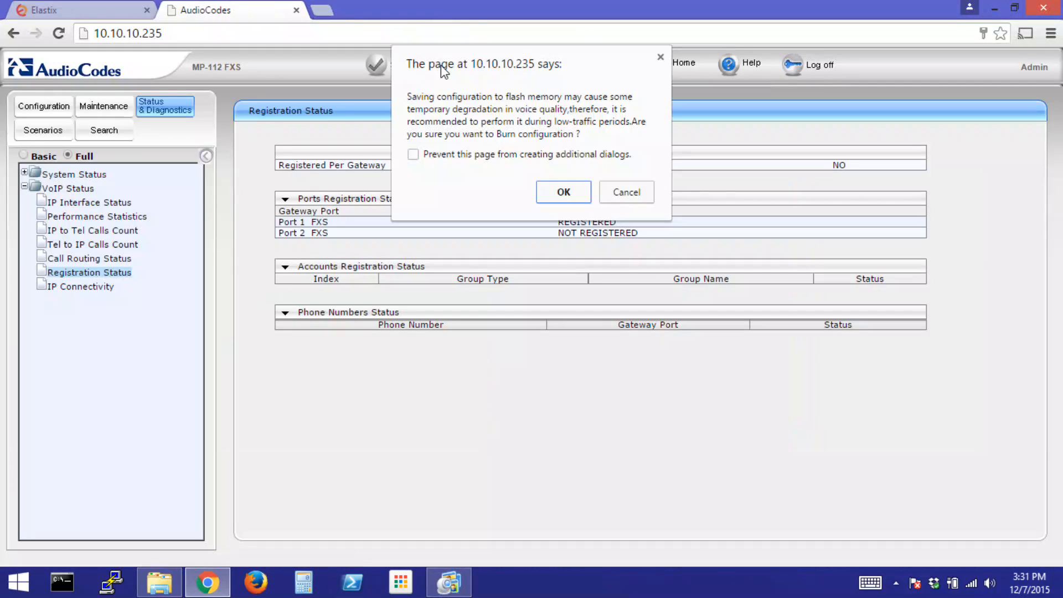
click(563, 192)
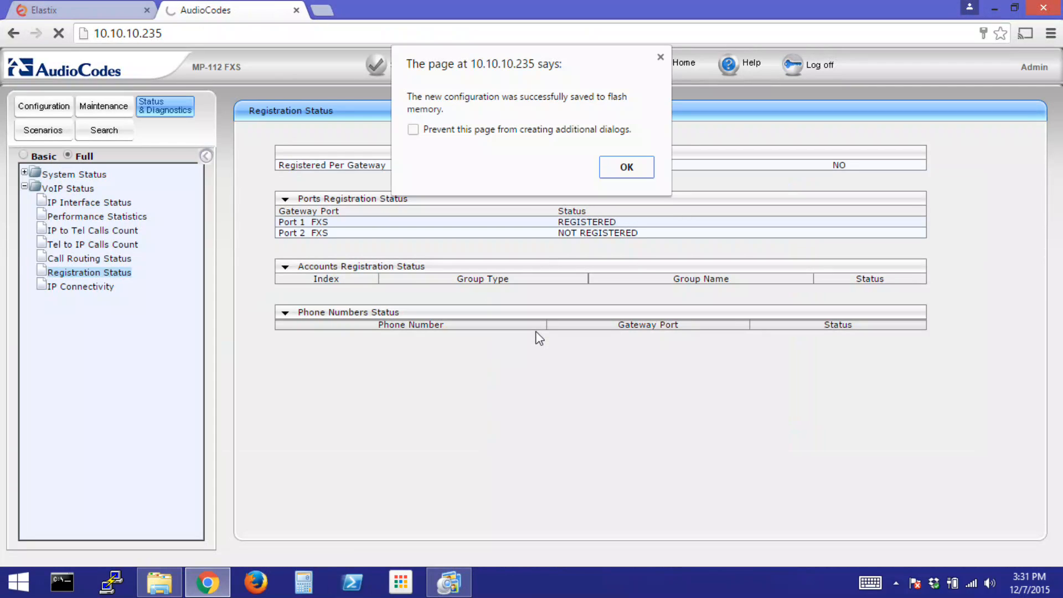
click(627, 166)
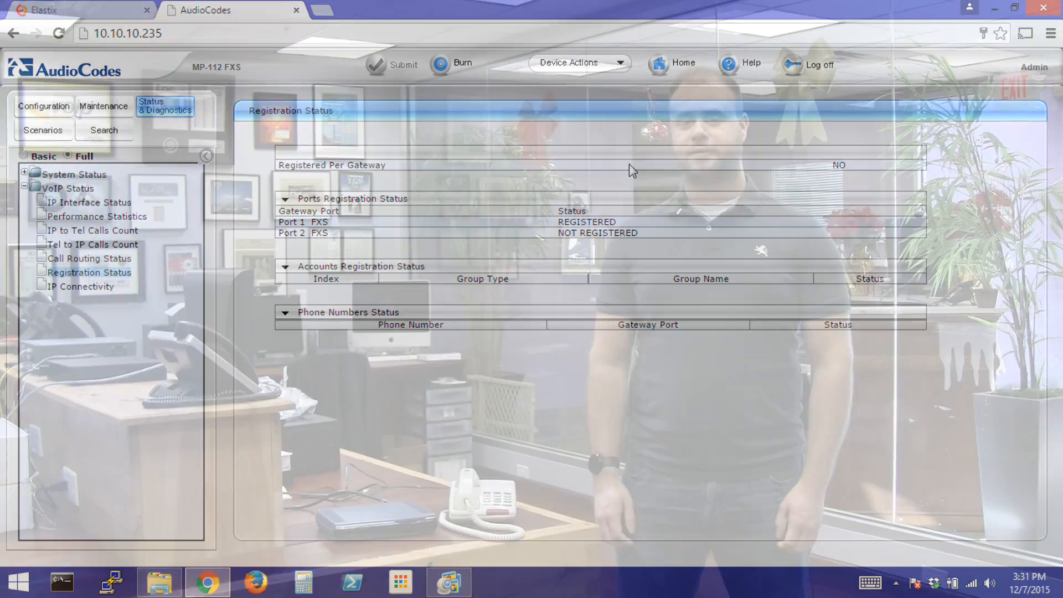